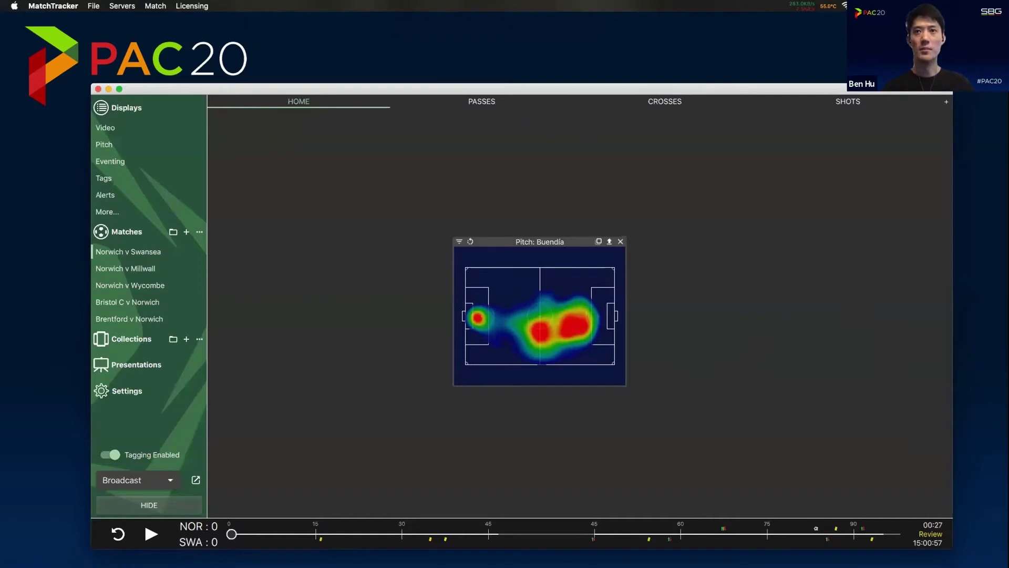
Maximise the Pitch panel so the position heatmap fills the display.
{"action": "double_click", "coordinate": [524, 242]}
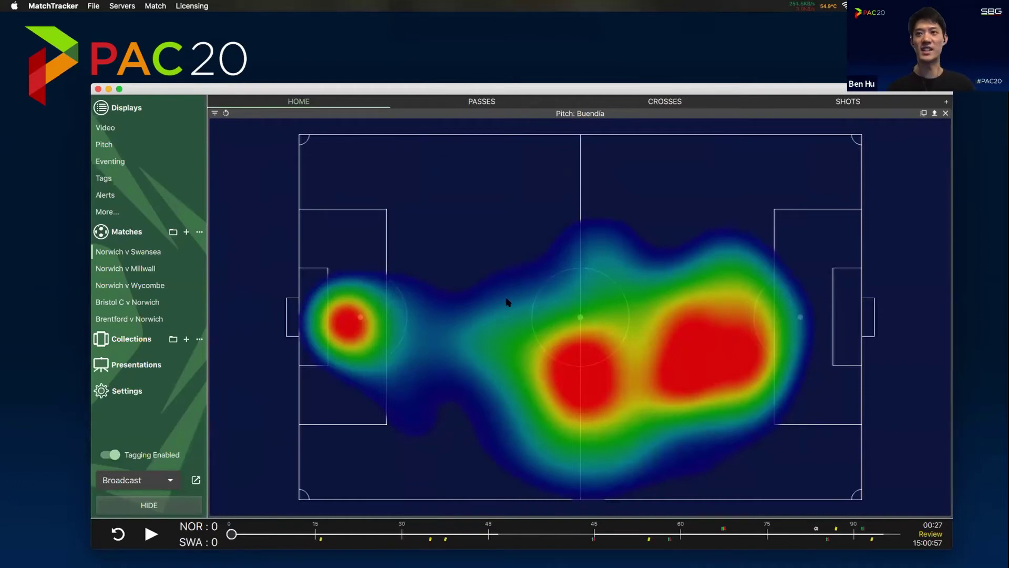
Open the position heatmap's Gaussian Blur settings (Radius 50, Sigma 10.0) and move the dialog aside.
{"action": "right_click", "coordinate": [457, 282]}
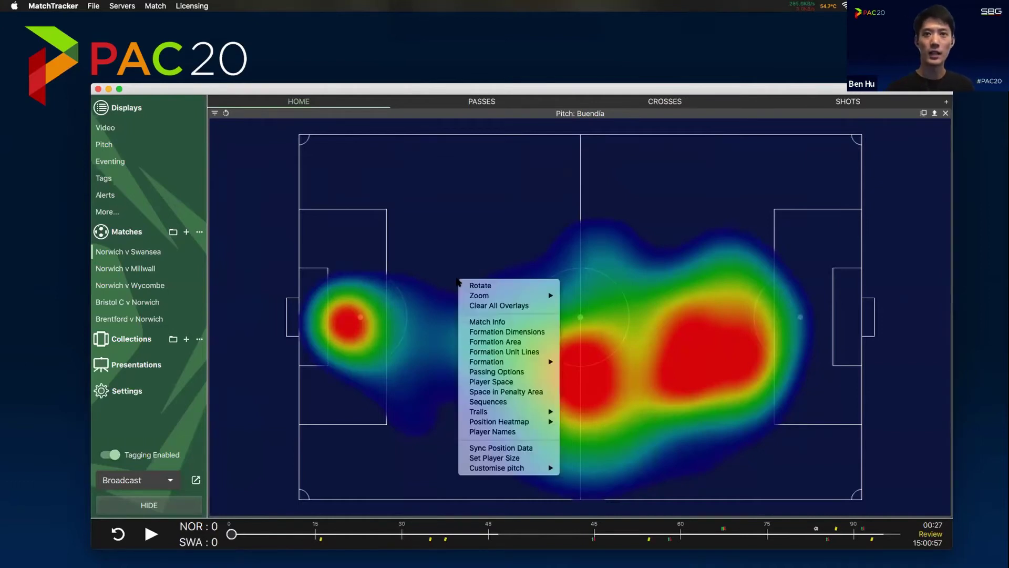
{"action": "mouse_move", "coordinate": [541, 427]}
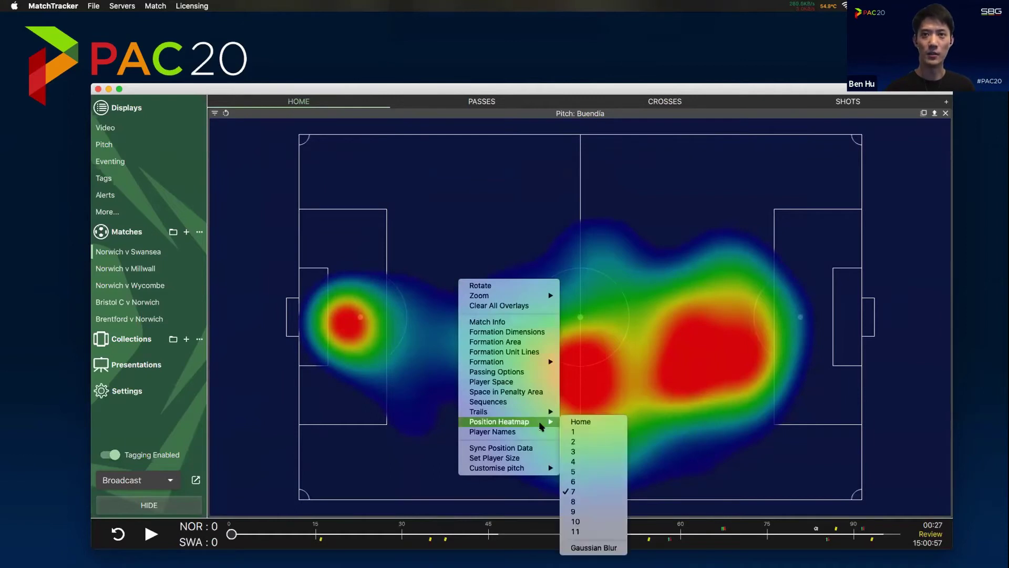
{"action": "left_click", "coordinate": [600, 548]}
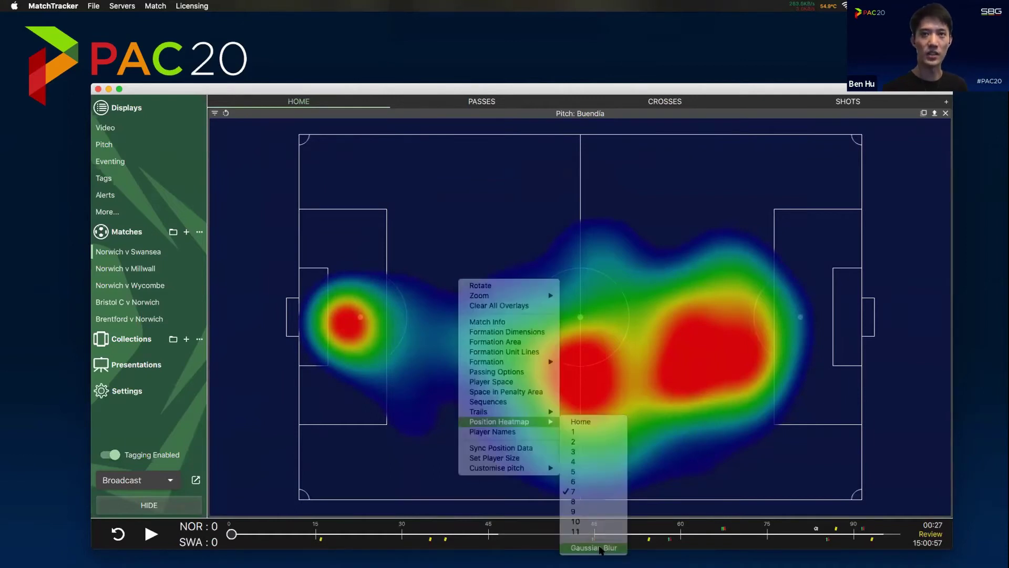
{"action": "left_click_drag", "start_coordinate": [324, 218], "coordinate": [228, 274]}
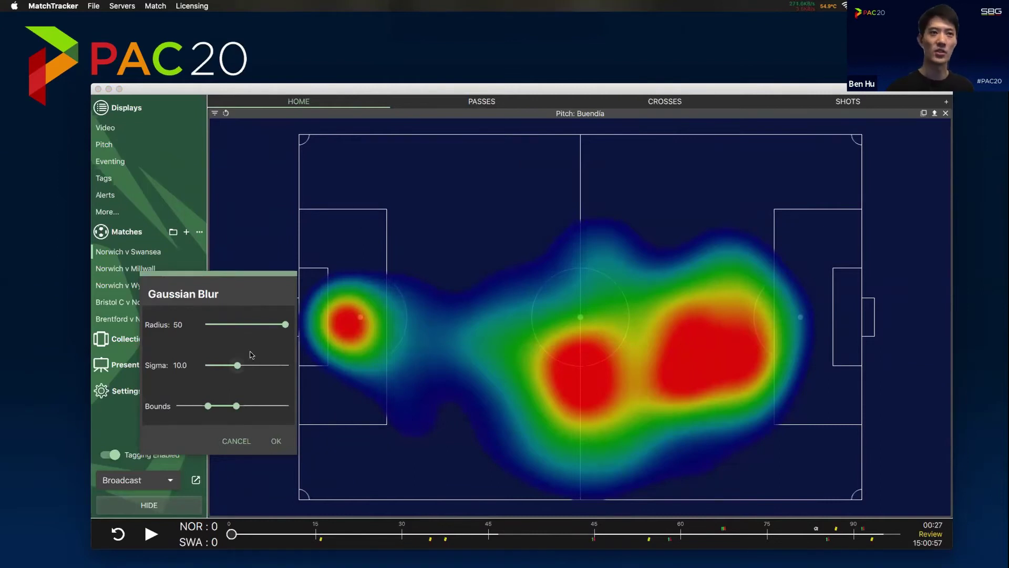
Set the heatmap blur to Radius 15 and Sigma 5.4, widening the upper and lower bounds.
{"action": "left_click_drag", "start_coordinate": [288, 324], "coordinate": [242, 324]}
{"action": "left_click_drag", "start_coordinate": [238, 365], "coordinate": [223, 366]}
{"action": "left_click_drag", "start_coordinate": [237, 405], "coordinate": [266, 406]}
{"action": "left_click_drag", "start_coordinate": [242, 324], "coordinate": [229, 324]}
{"action": "left_click_drag", "start_coordinate": [223, 365], "coordinate": [223, 364]}
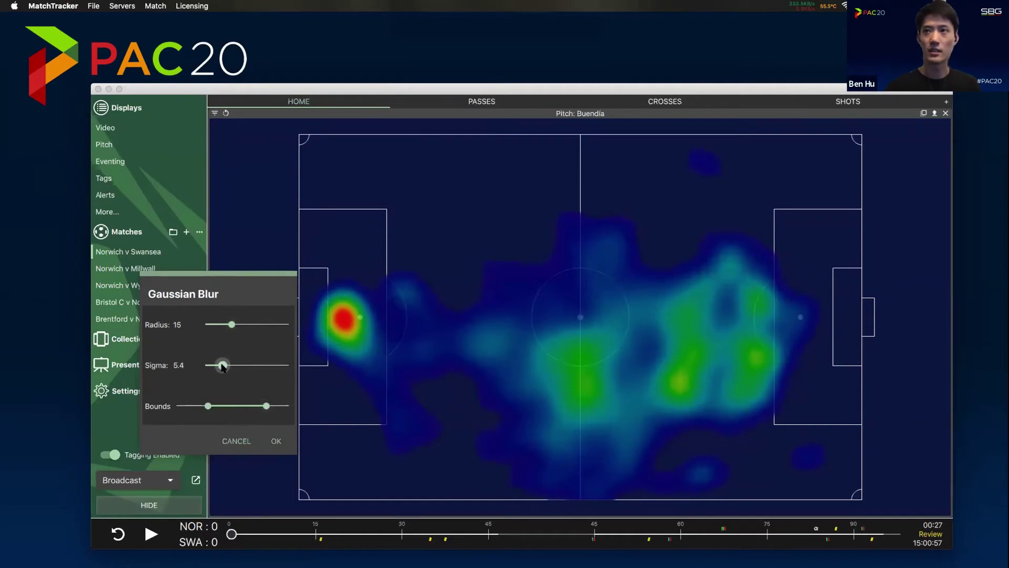
{"action": "left_click_drag", "start_coordinate": [266, 406], "coordinate": [286, 406]}
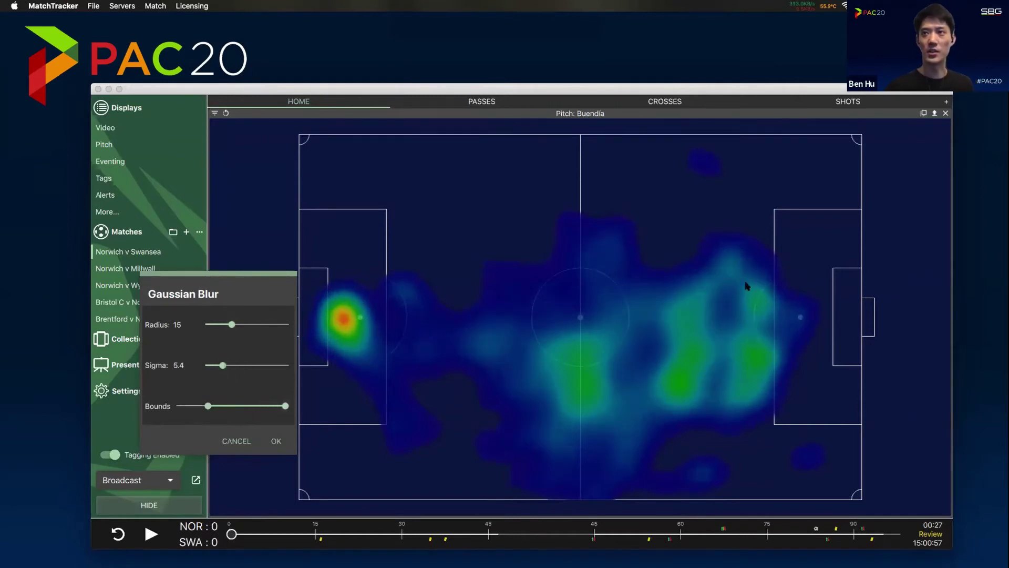
{"action": "left_click_drag", "start_coordinate": [208, 406], "coordinate": [187, 405]}
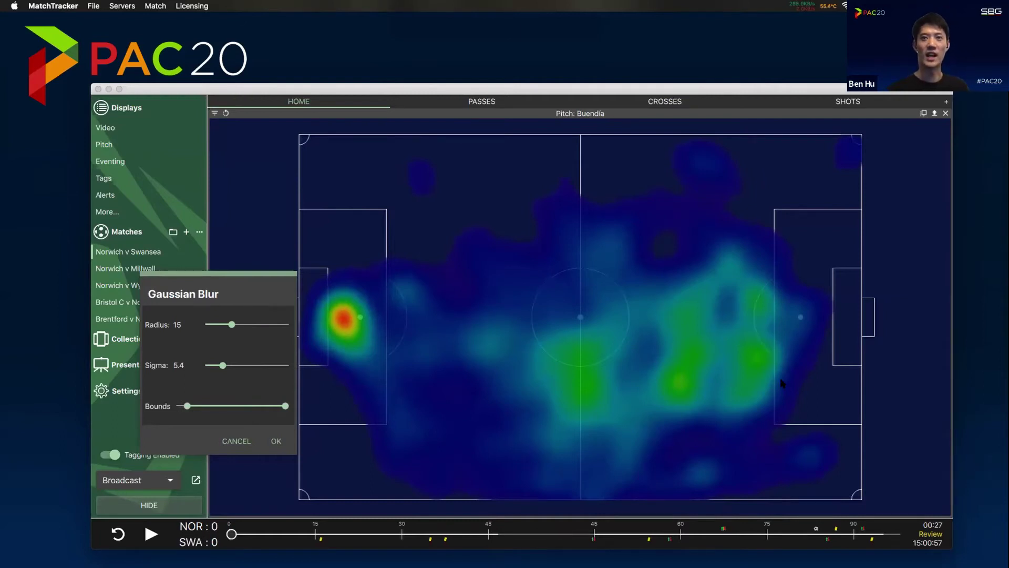
Apply the new blur settings and switch to the Passes view of eight heatmaps.
{"action": "left_click", "coordinate": [277, 441]}
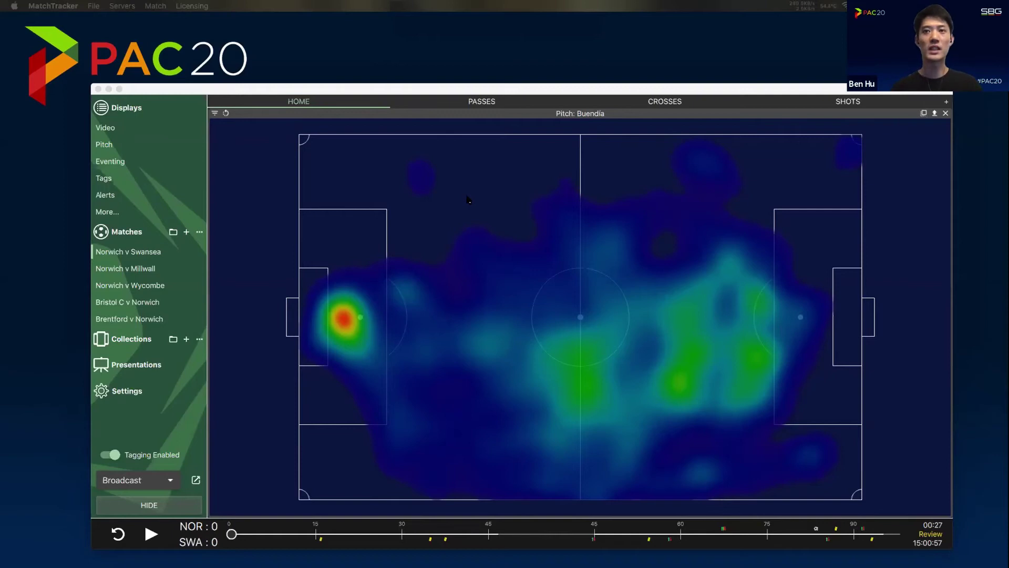
{"action": "left_click", "coordinate": [481, 102]}
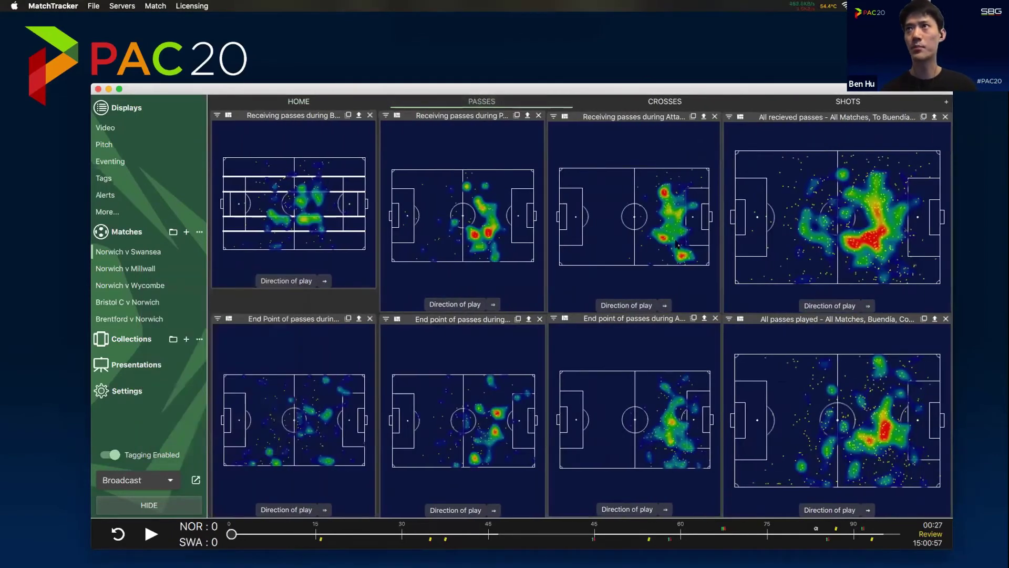
Maximise the 'All recieved passes' heatmap panel to full size.
{"action": "double_click", "coordinate": [783, 117]}
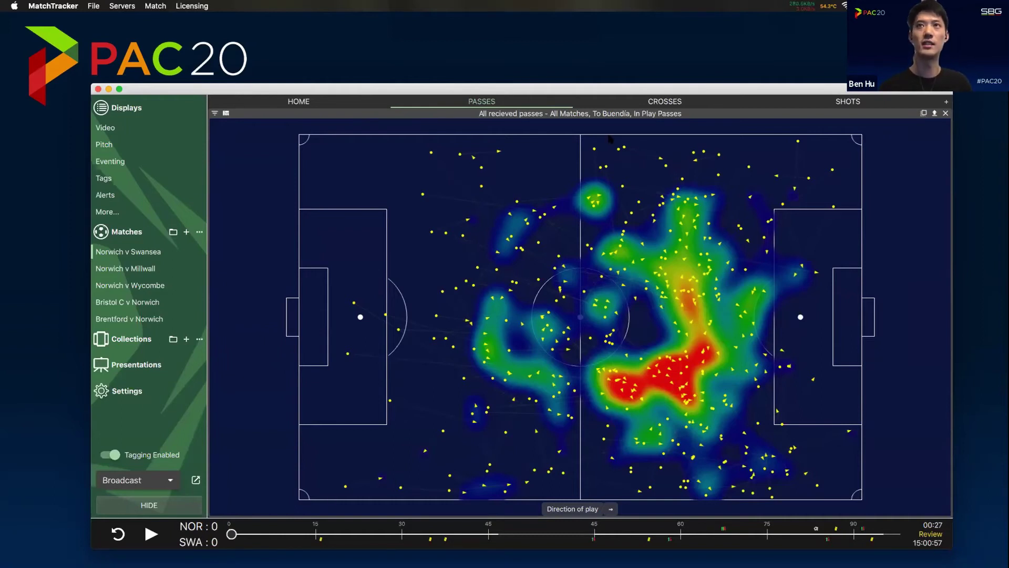
Swap the full-size view to the 'Receiving passes during Build Up' heatmap.
{"action": "double_click", "coordinate": [582, 115]}
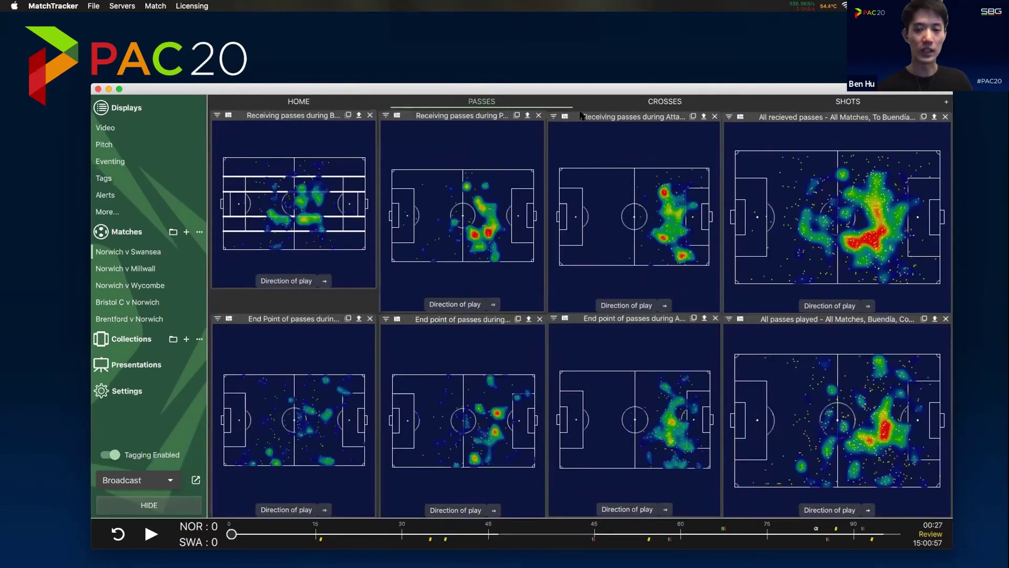
{"action": "double_click", "coordinate": [301, 116]}
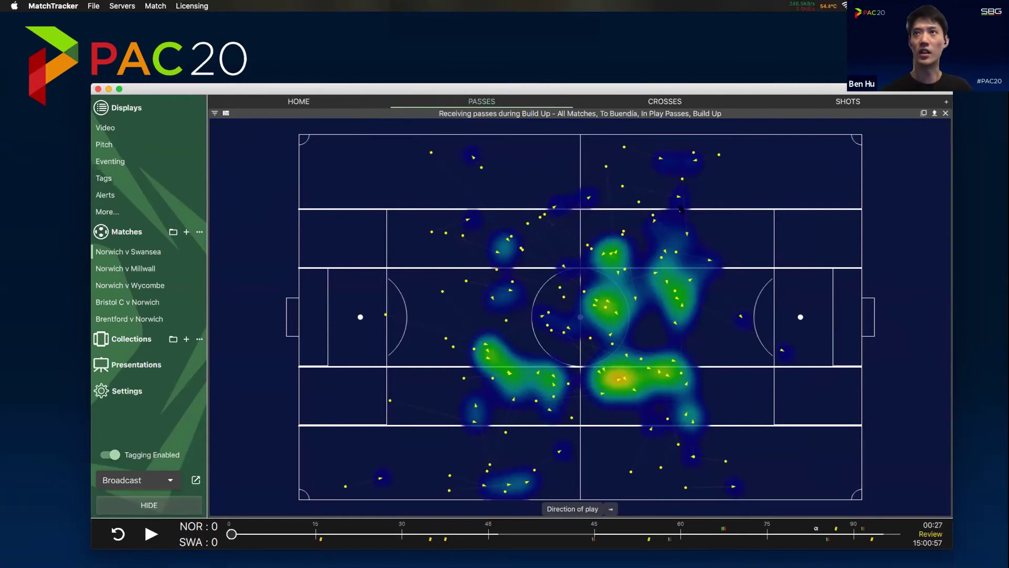
Swap the full-size view to the 'Receiving passes during Possession' heatmap.
{"action": "double_click", "coordinate": [534, 117]}
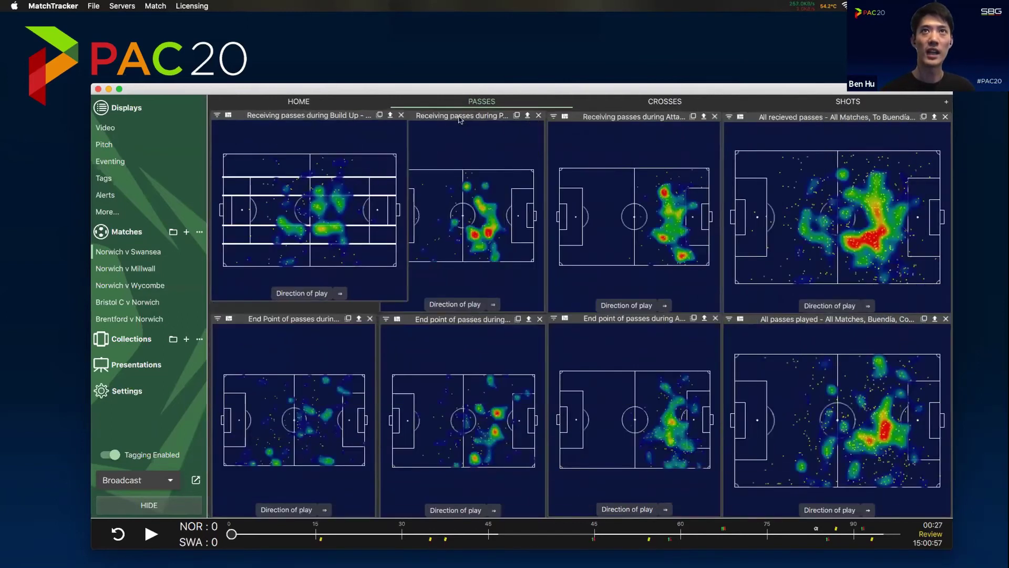
{"action": "double_click", "coordinate": [459, 117]}
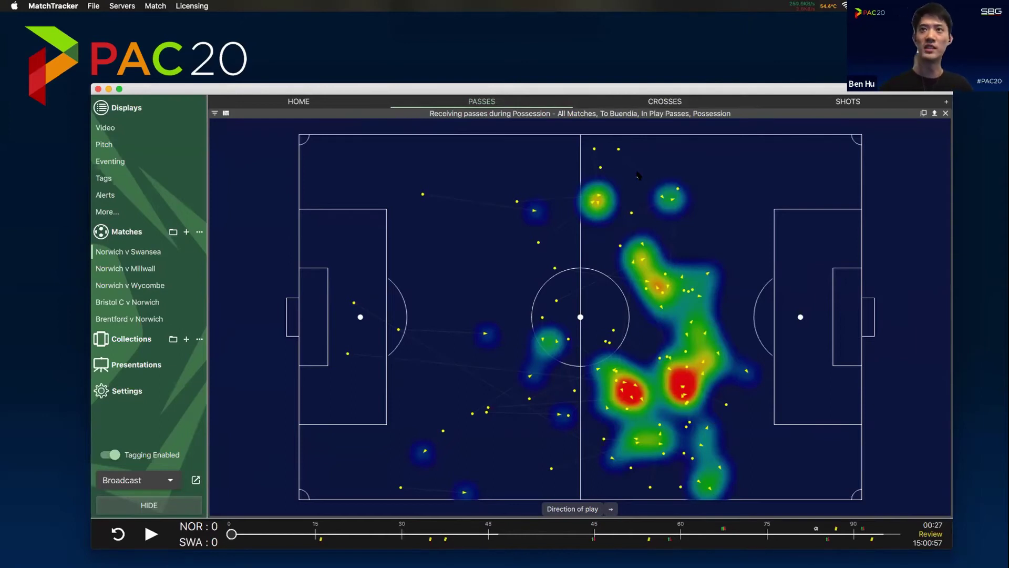
View the 'Receiving passes during Attack' heatmap full-size, then dock it back into the grid.
{"action": "double_click", "coordinate": [669, 114]}
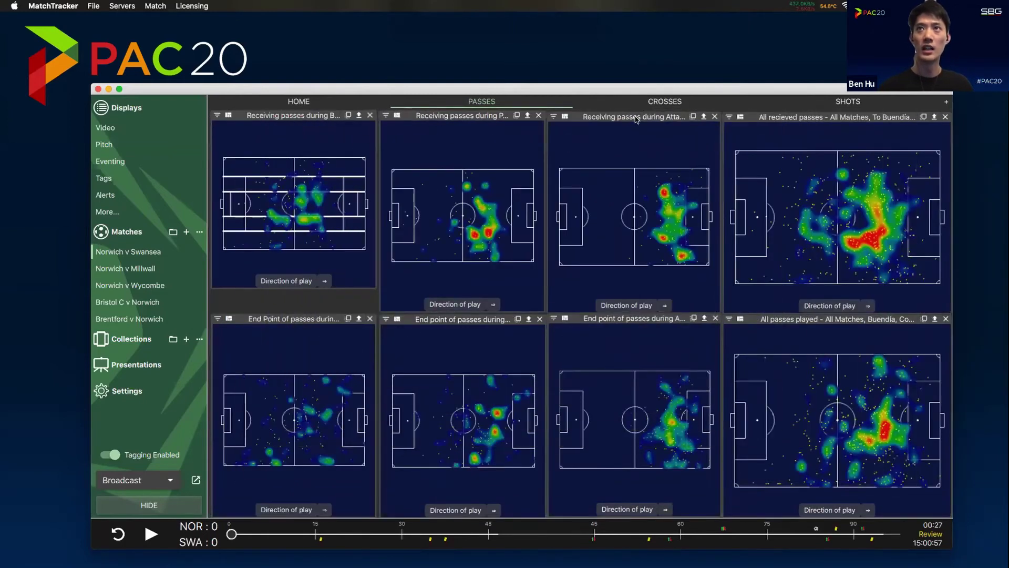
{"action": "double_click", "coordinate": [636, 116]}
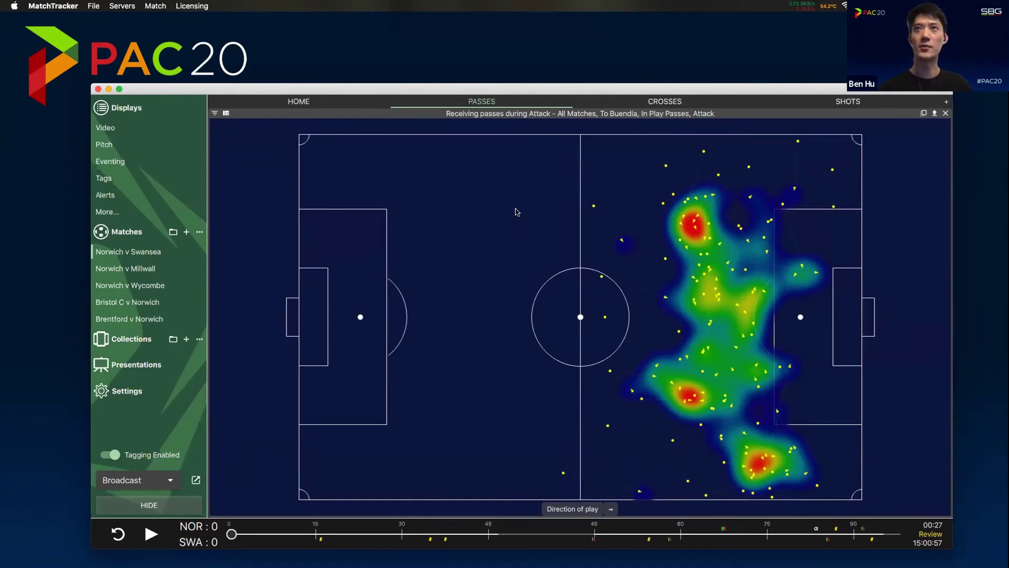
{"action": "left_click_drag", "start_coordinate": [558, 113], "coordinate": [557, 116]}
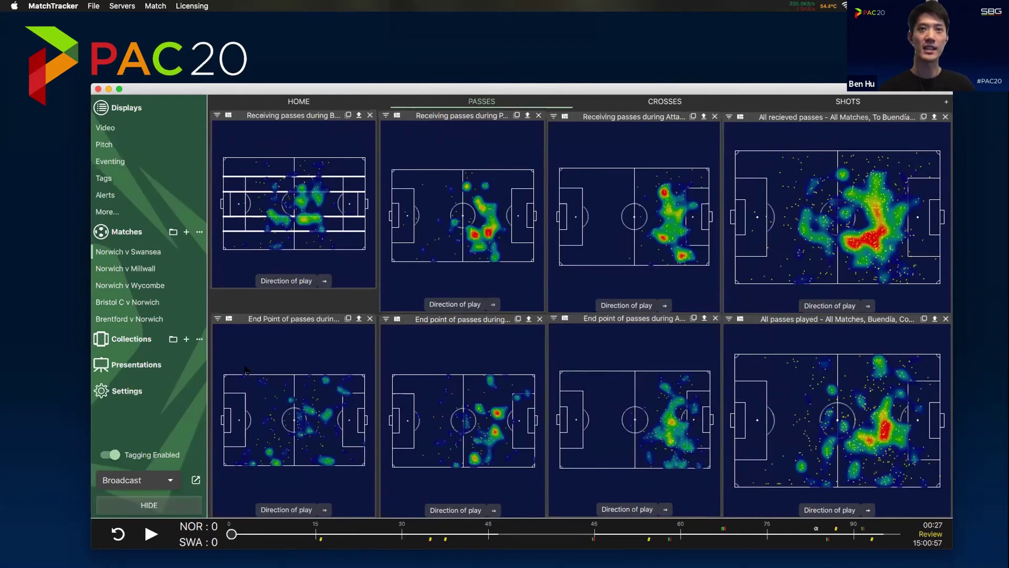
View the 'All passes played' heatmap full-size, then restore the eight-panel grid.
{"action": "double_click", "coordinate": [771, 322]}
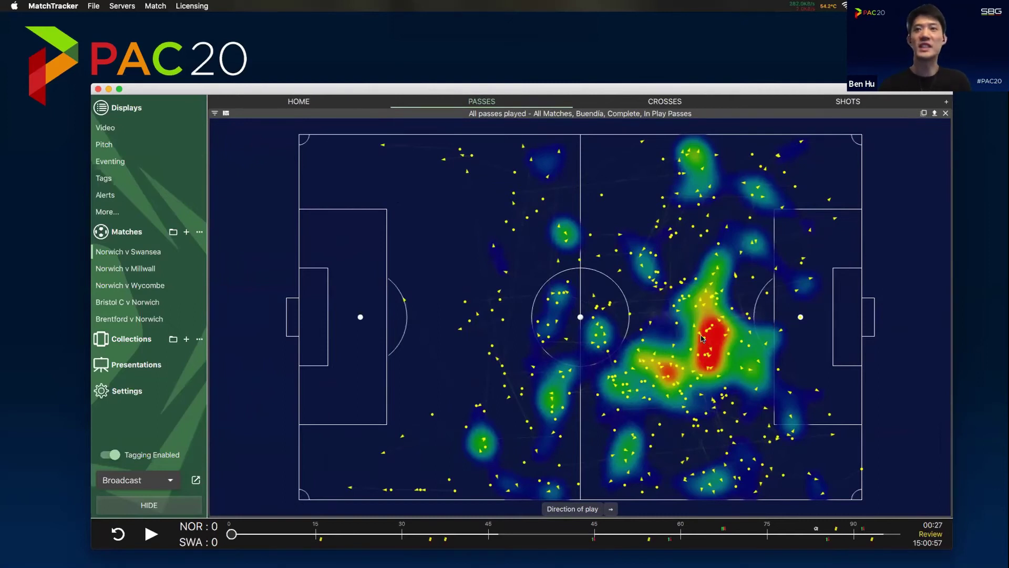
{"action": "mouse_move", "coordinate": [702, 338]}
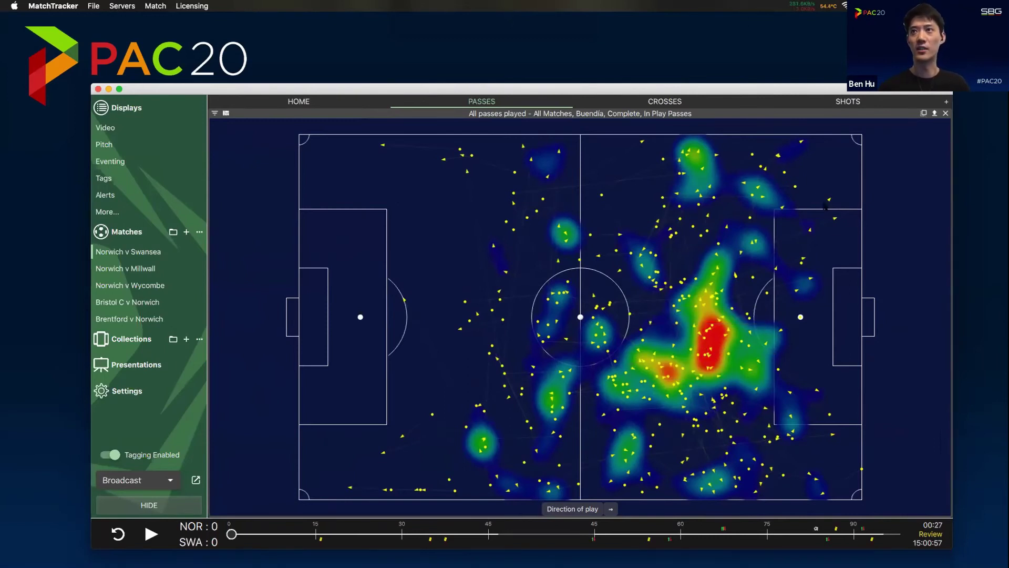
{"action": "double_click", "coordinate": [597, 114]}
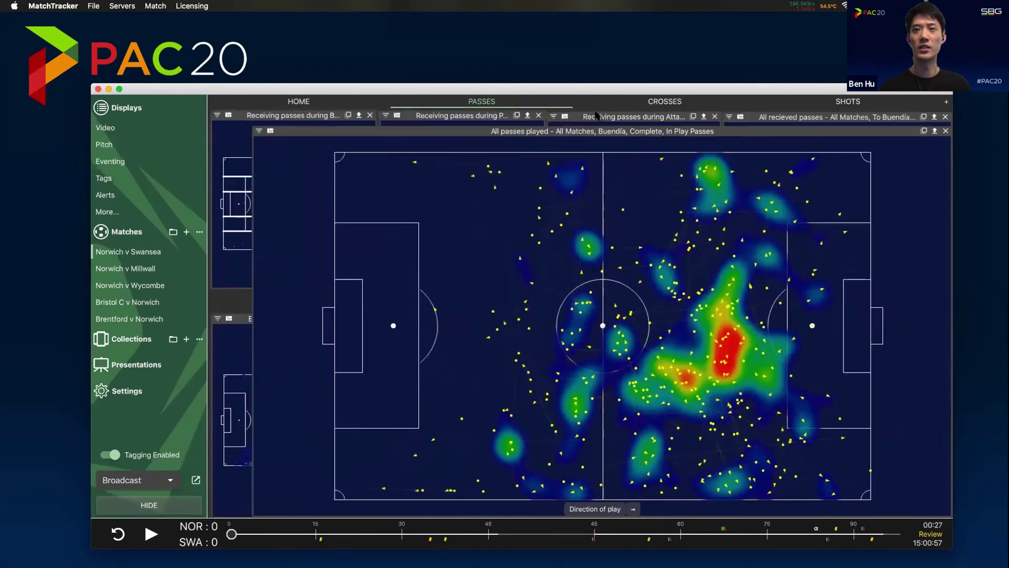
View the Build Up pass end-point heatmap full-size, then return to all eight charts.
{"action": "double_click", "coordinate": [276, 320]}
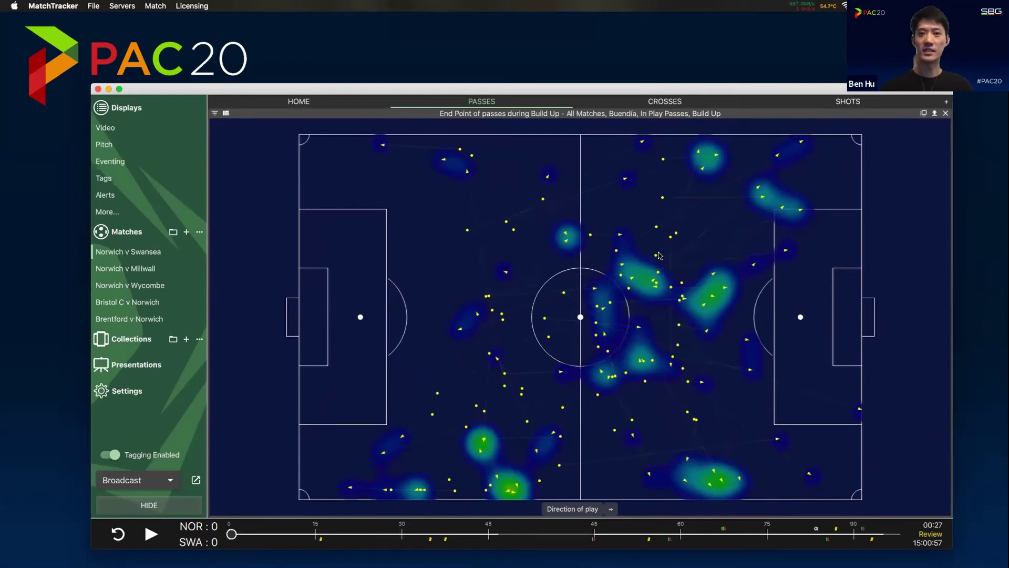
{"action": "double_click", "coordinate": [571, 116]}
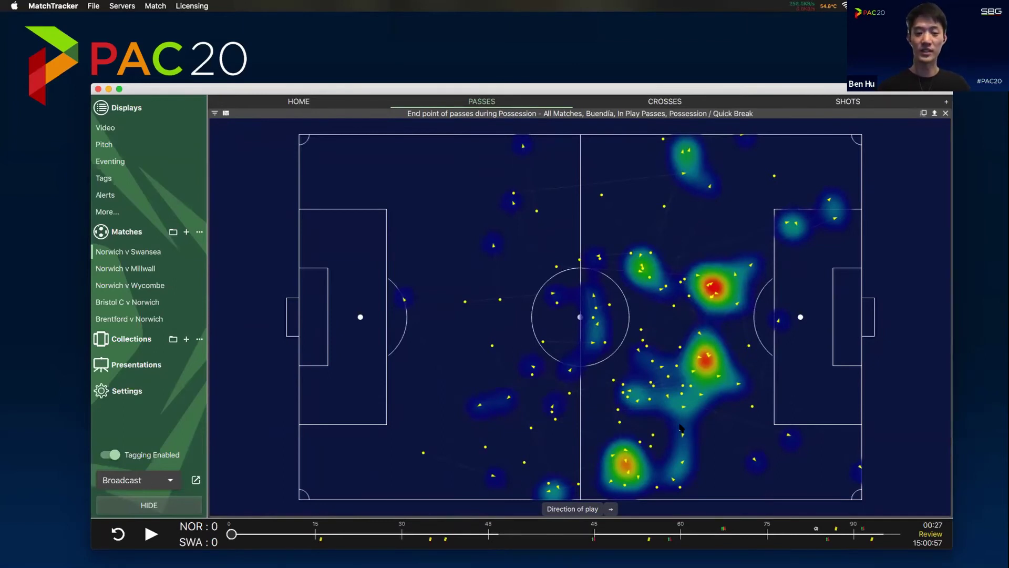
{"action": "double_click", "coordinate": [596, 114]}
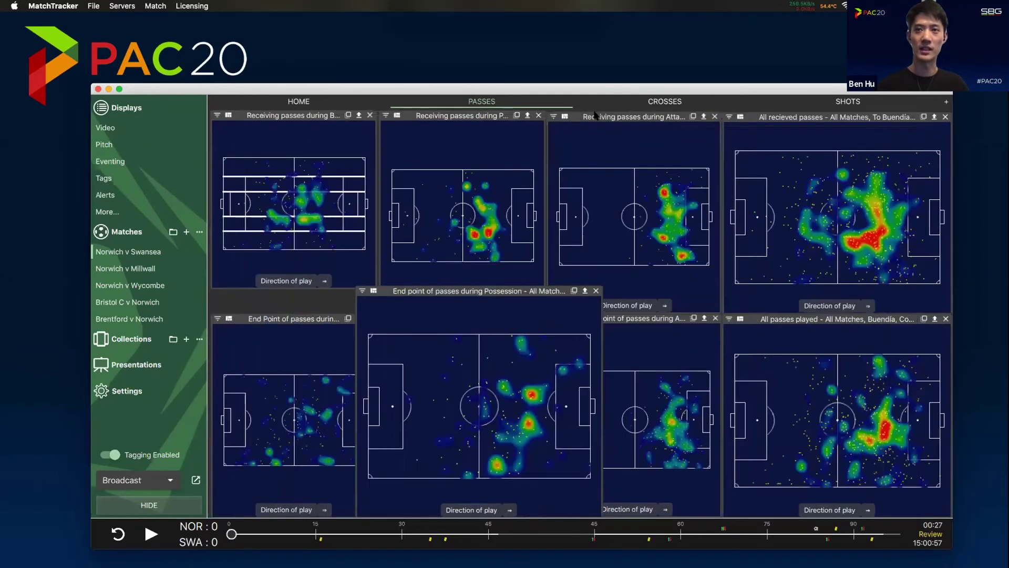
Maximise the 'End point of passes during Attack' heatmap panel.
{"action": "double_click", "coordinate": [618, 319]}
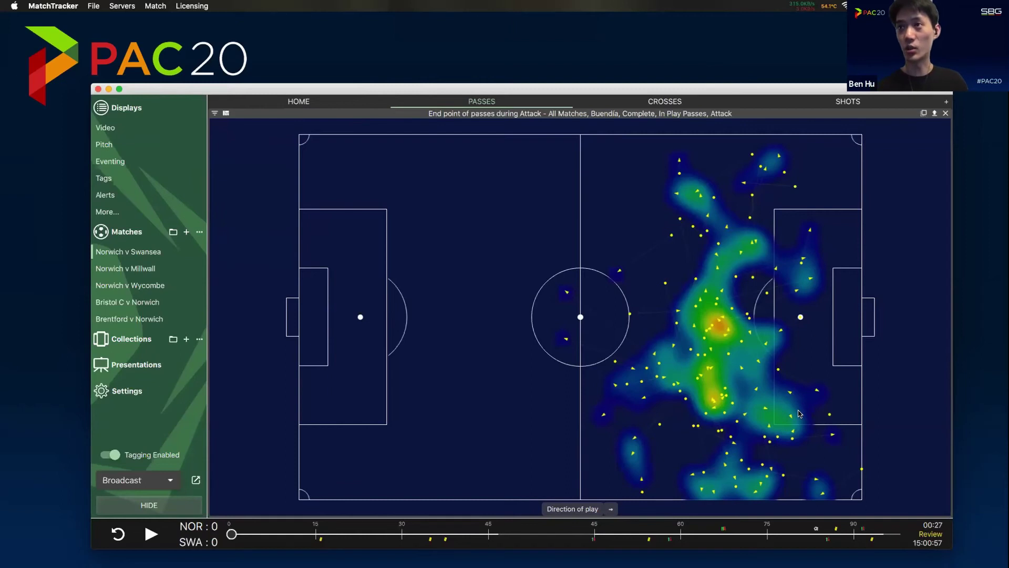
Cue the match to the pass ending by the penalty spot (~83:43) and play its footage full-size.
{"action": "left_click", "coordinate": [800, 318]}
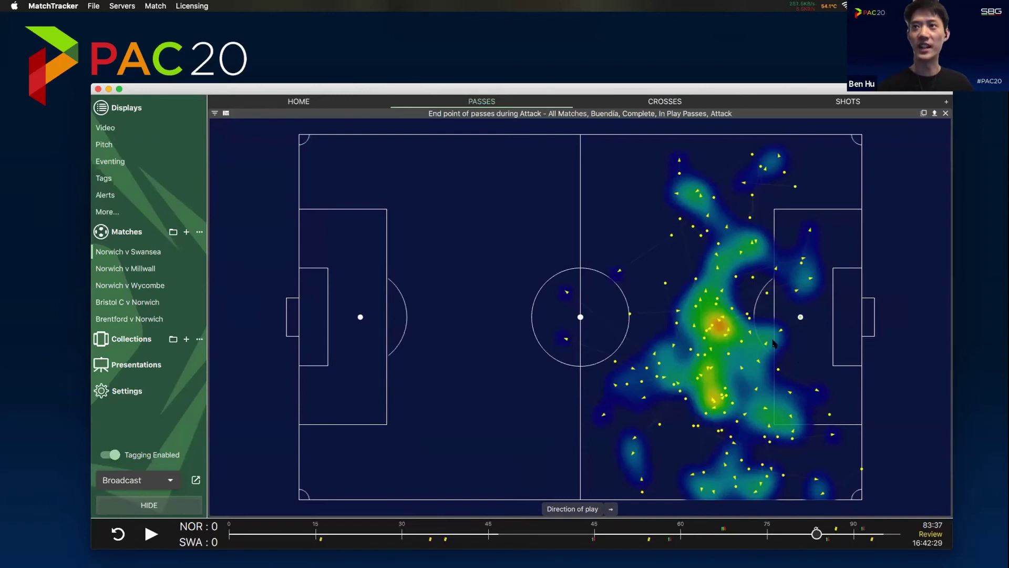
{"action": "left_click", "coordinate": [105, 129]}
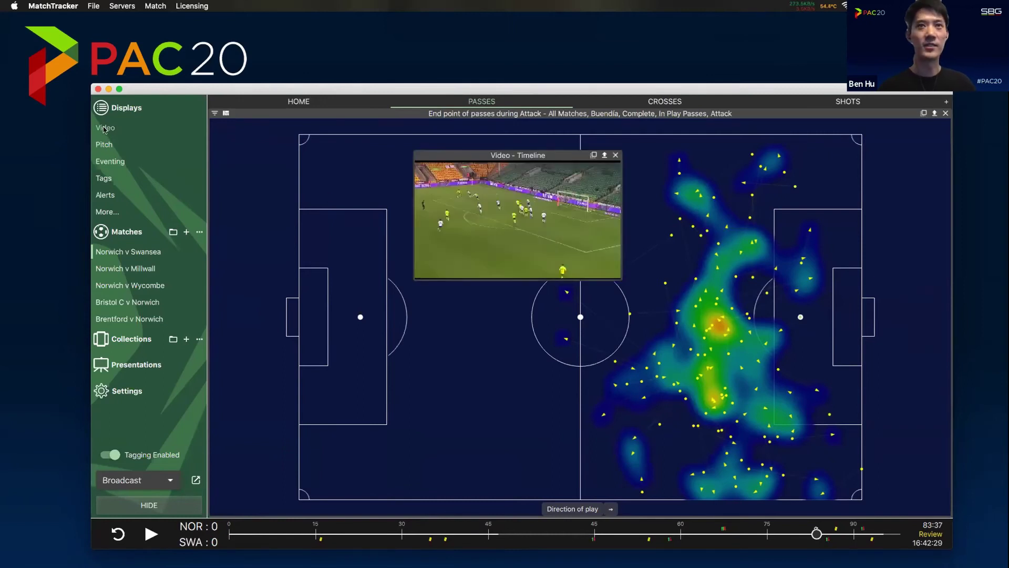
{"action": "double_click", "coordinate": [527, 156]}
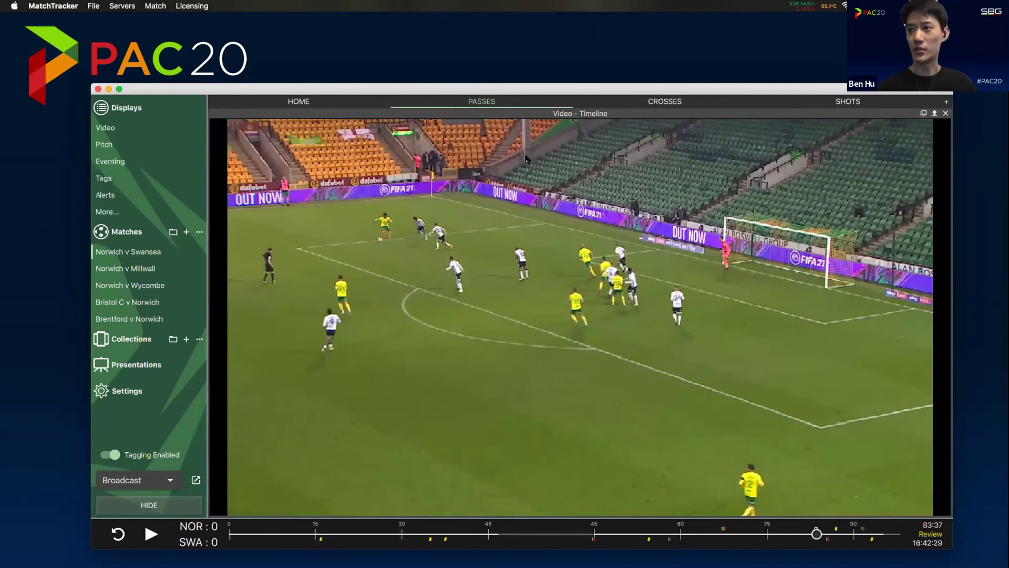
{"action": "key", "text": "Left"}
{"action": "key", "text": "space"}
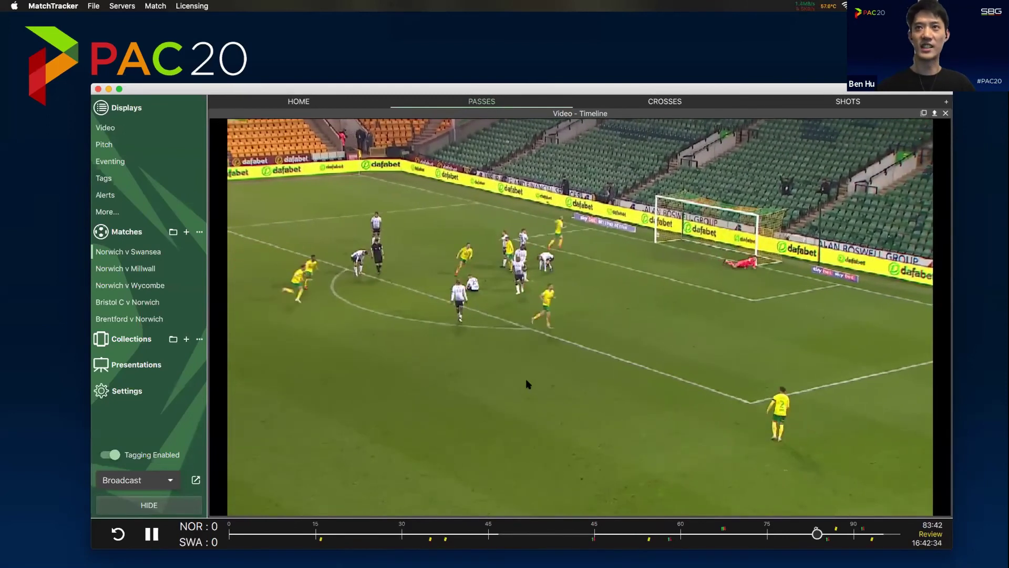
Pause the clip, close the video and return to the eight-heatmap Passes grid.
{"action": "left_click", "coordinate": [527, 384]}
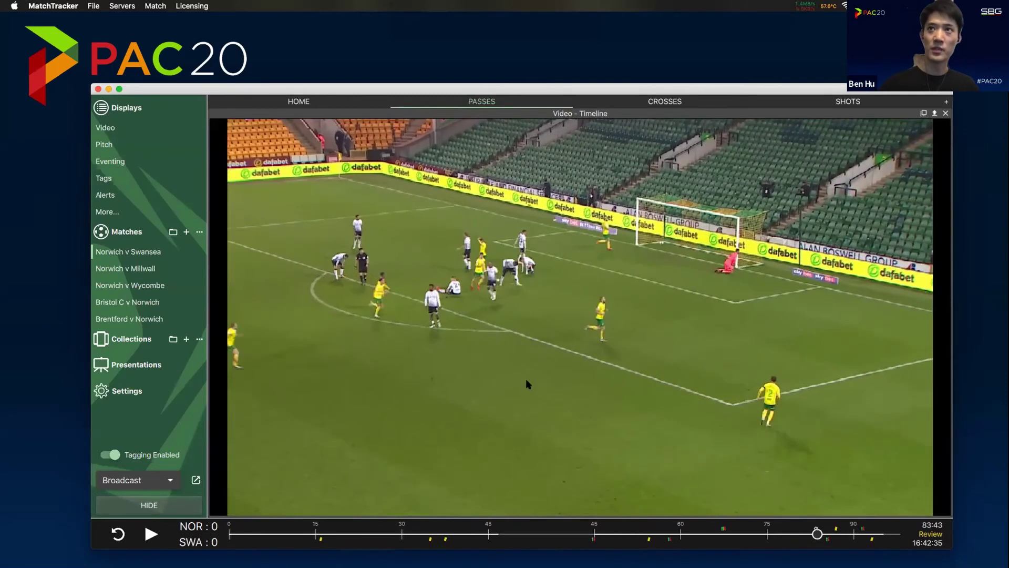
{"action": "double_click", "coordinate": [563, 115]}
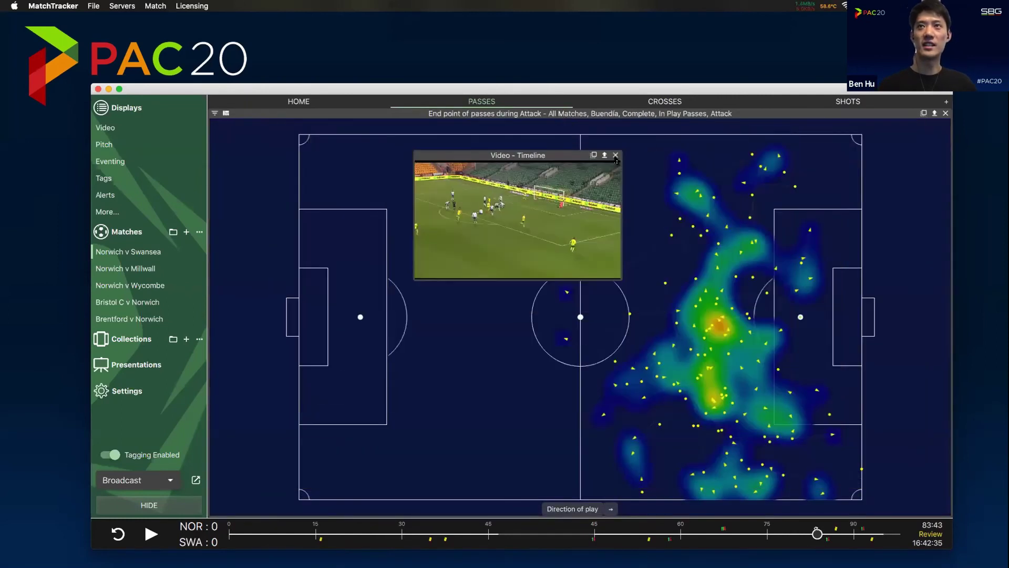
{"action": "left_click", "coordinate": [616, 155]}
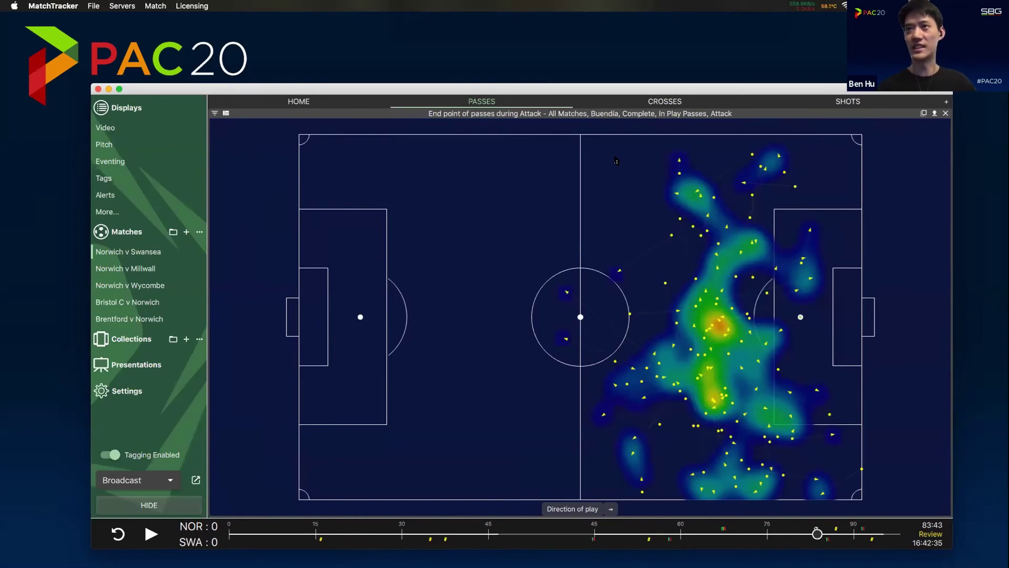
{"action": "double_click", "coordinate": [606, 116]}
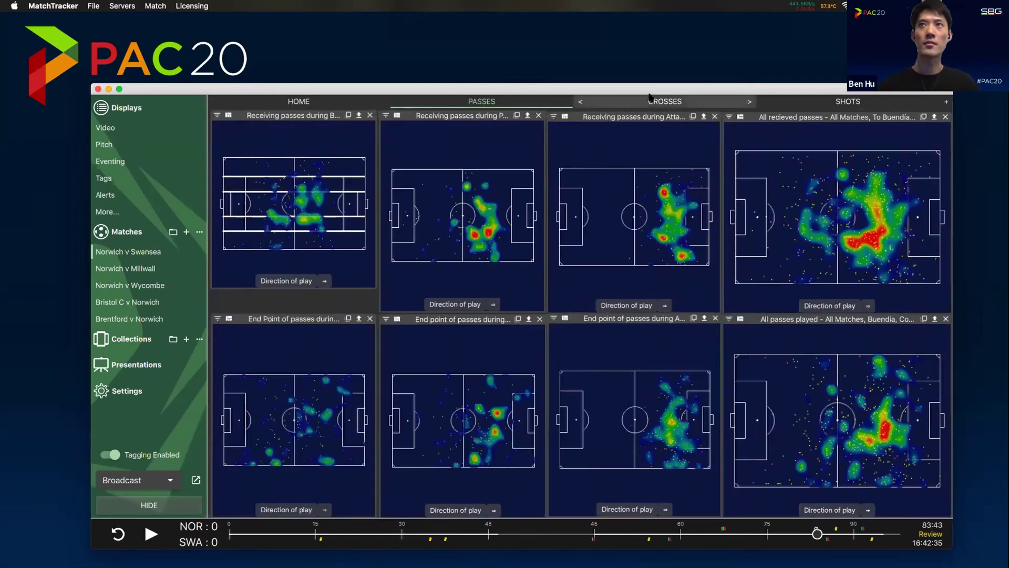
On the Crosses page, show the left-side corner and free-kick heatmap full-size.
{"action": "left_click", "coordinate": [657, 100]}
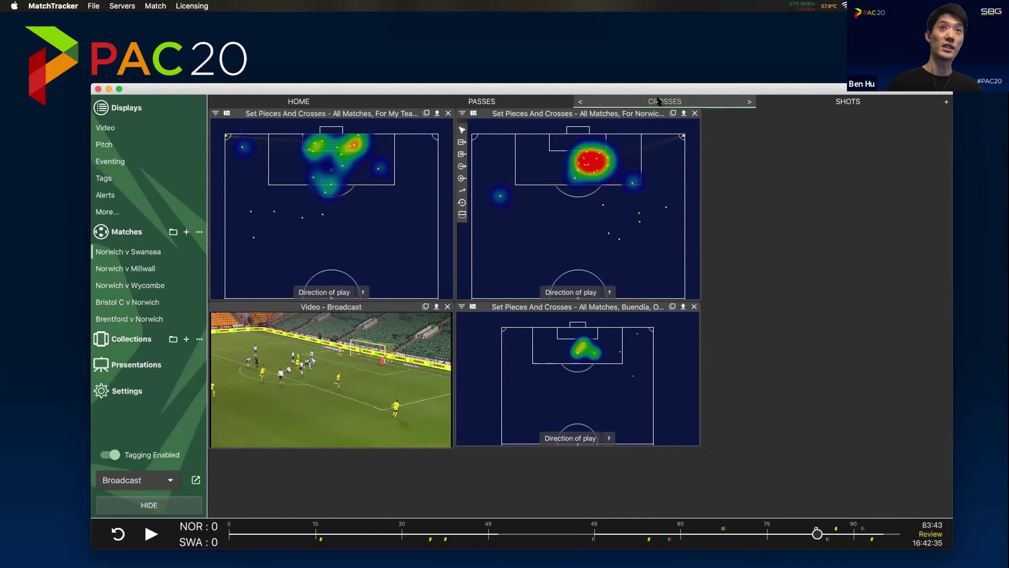
{"action": "double_click", "coordinate": [370, 117]}
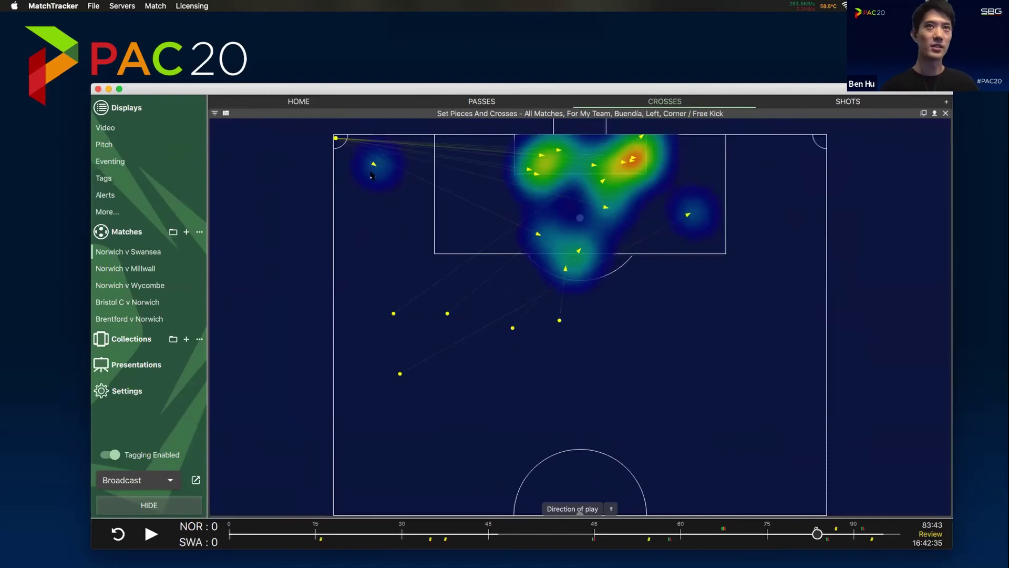
Swap the full-size view to the Norwich City right-side set-piece heatmap.
{"action": "double_click", "coordinate": [424, 116]}
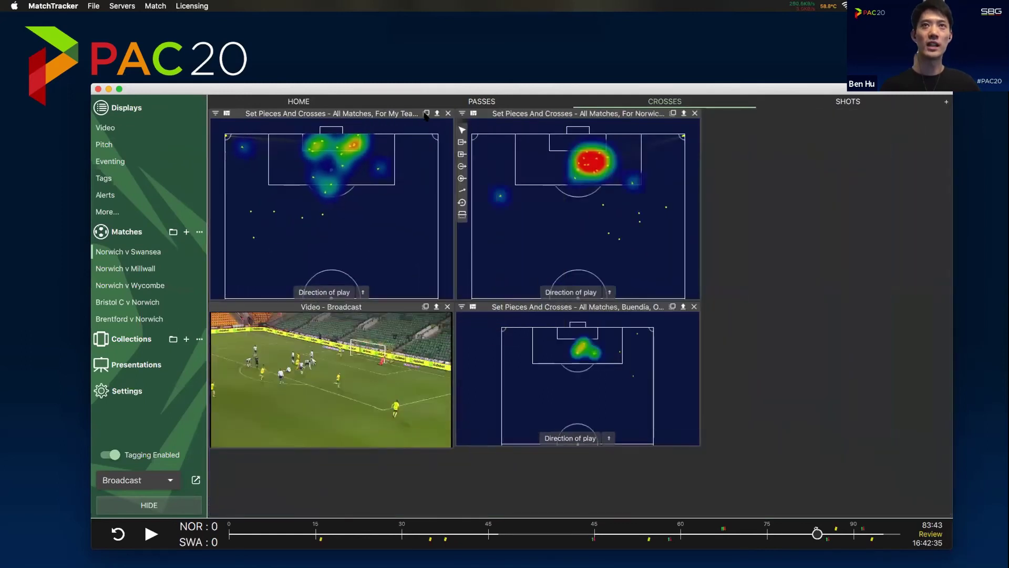
{"action": "double_click", "coordinate": [593, 114]}
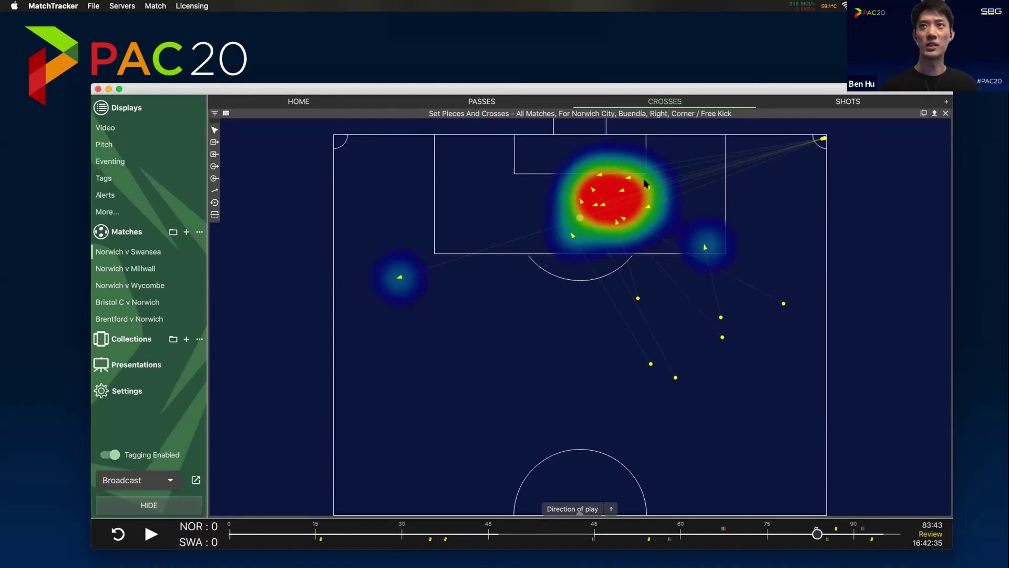
{"action": "left_click", "coordinate": [214, 113]}
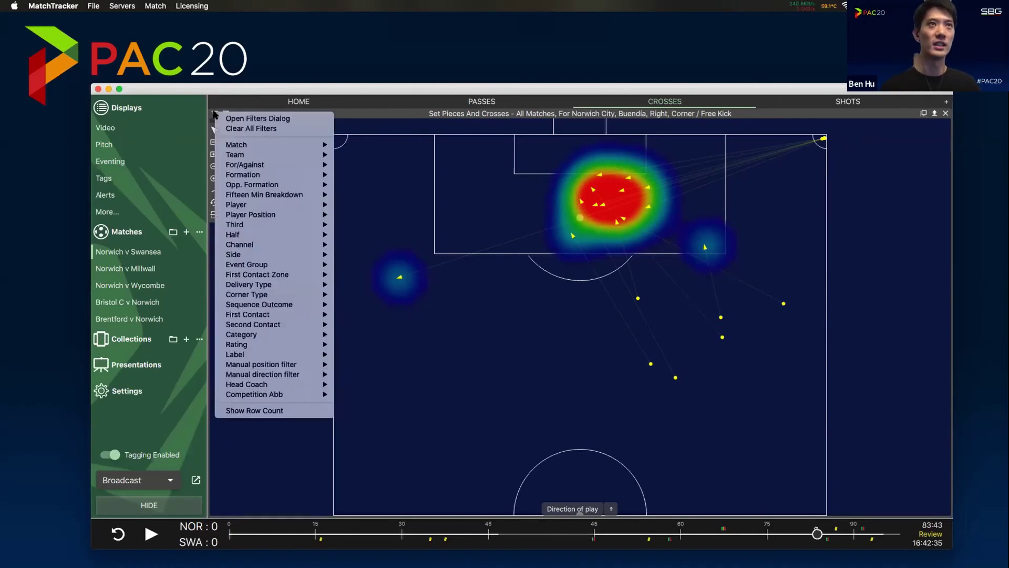
{"action": "left_click", "coordinate": [228, 118]}
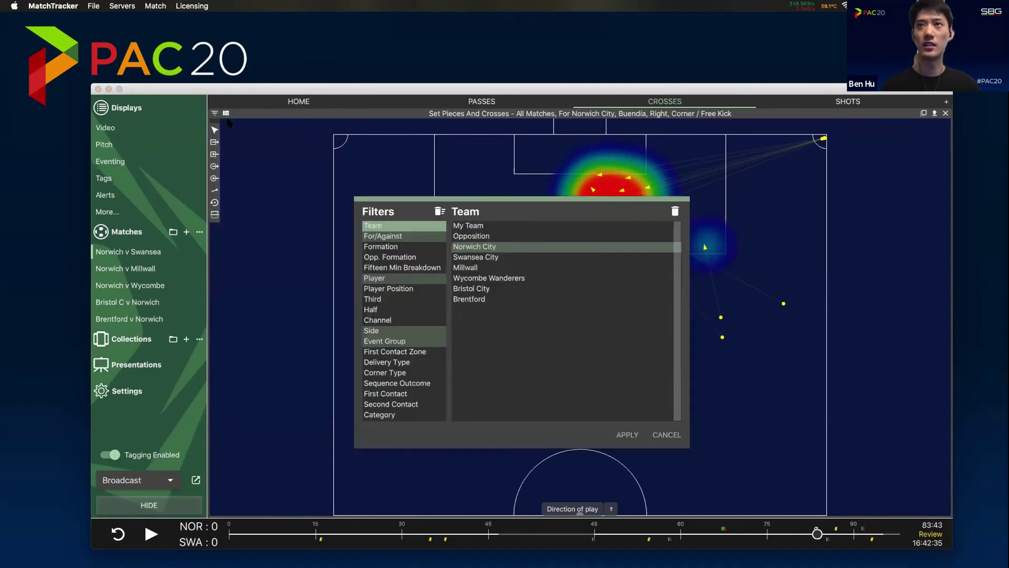
{"action": "left_click_drag", "start_coordinate": [424, 196], "coordinate": [178, 180]}
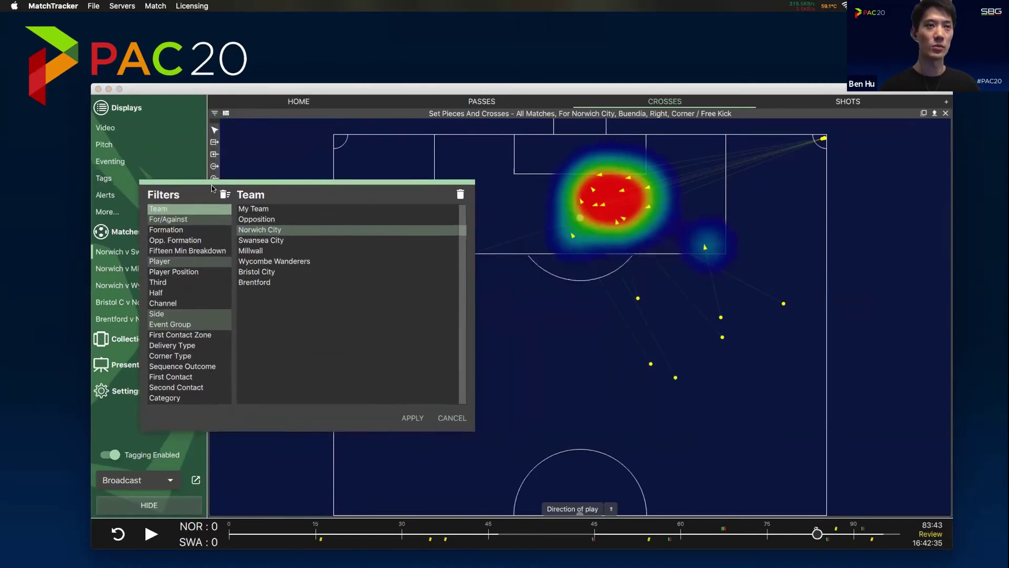
{"action": "left_click", "coordinate": [202, 347]}
{"action": "left_click", "coordinate": [187, 356]}
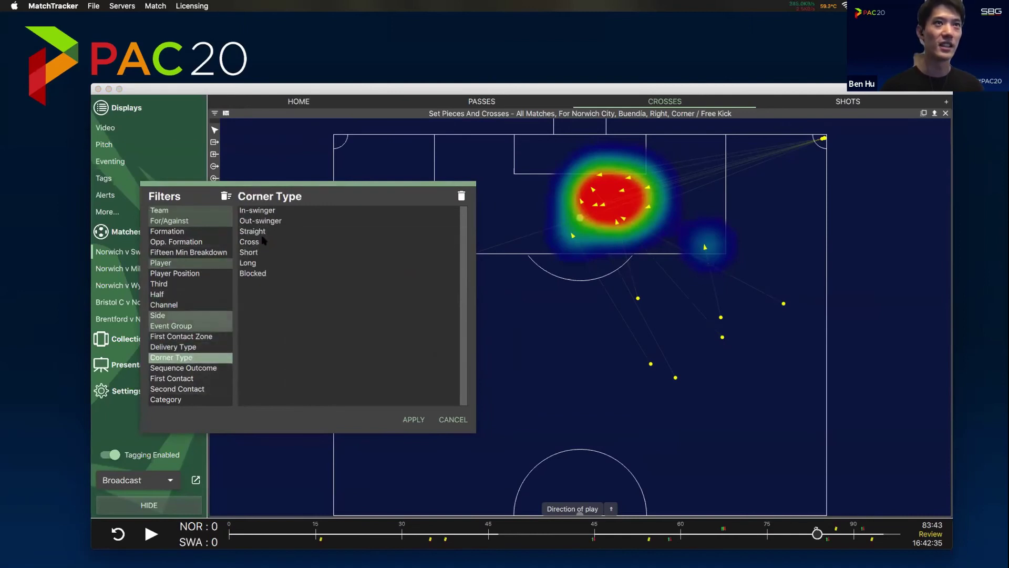
{"action": "left_click", "coordinate": [265, 211]}
{"action": "left_click", "coordinate": [266, 220]}
{"action": "left_click", "coordinate": [266, 220]}
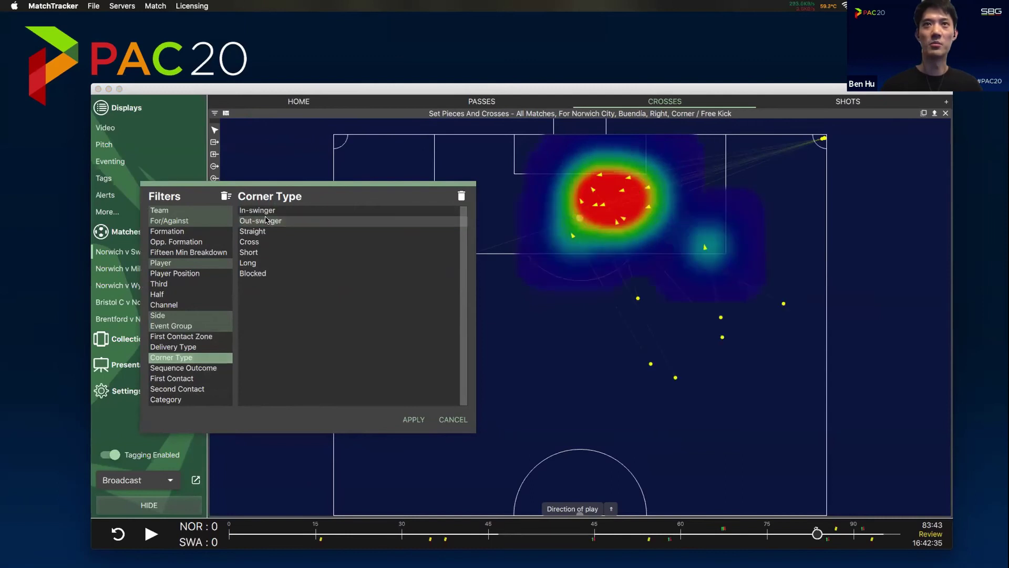
{"action": "left_click", "coordinate": [267, 220]}
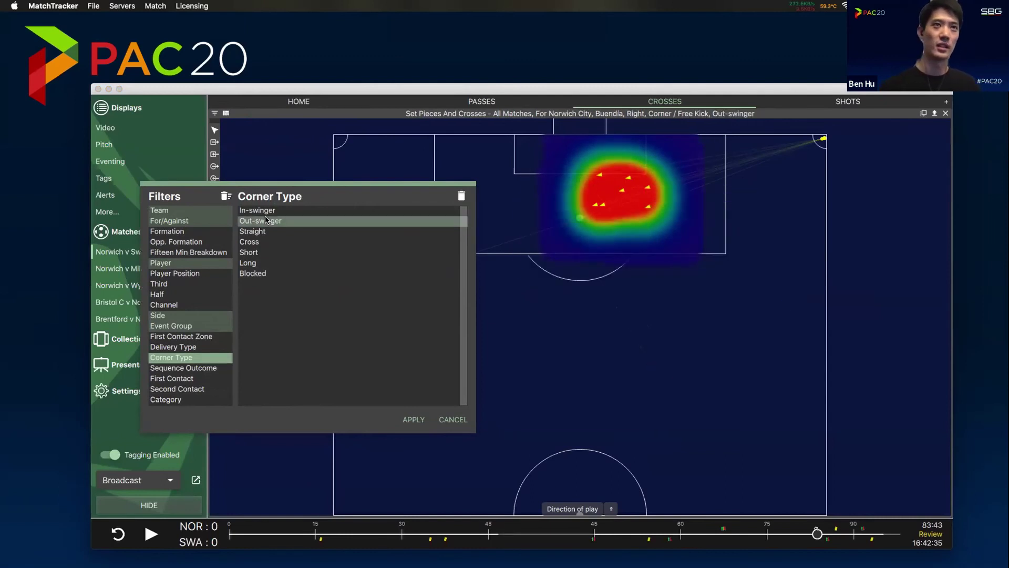
{"action": "left_click", "coordinate": [266, 221]}
{"action": "left_click", "coordinate": [414, 419]}
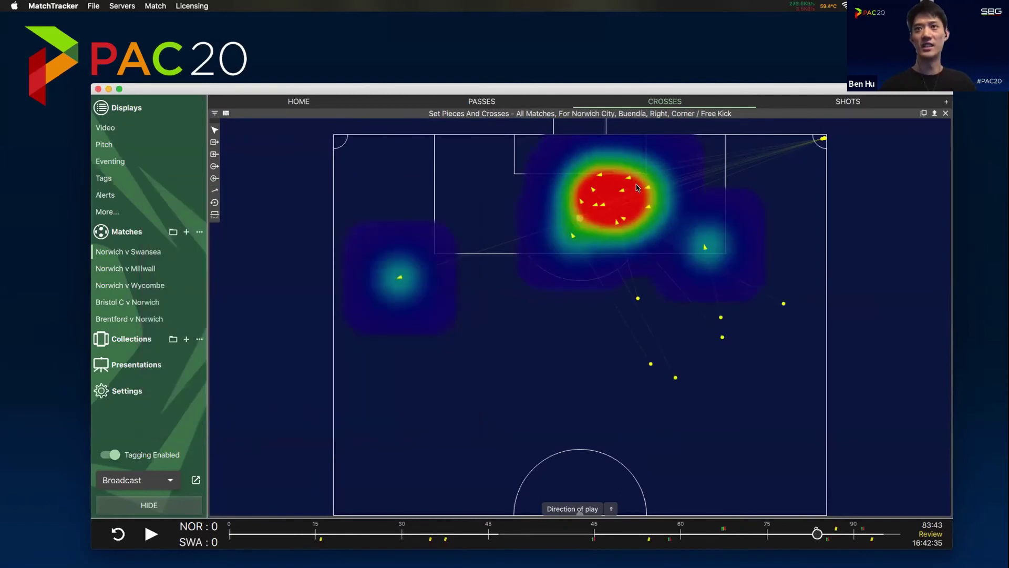
Restore the four-panel Crosses layout and switch away to the presentation slides.
{"action": "double_click", "coordinate": [545, 114]}
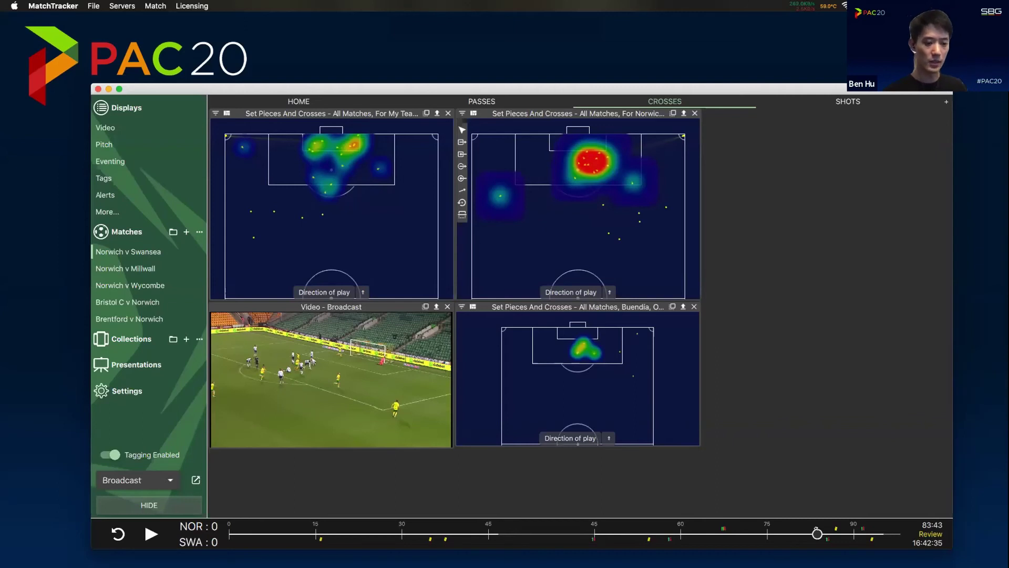
{"action": "key", "text": "super+Tab"}
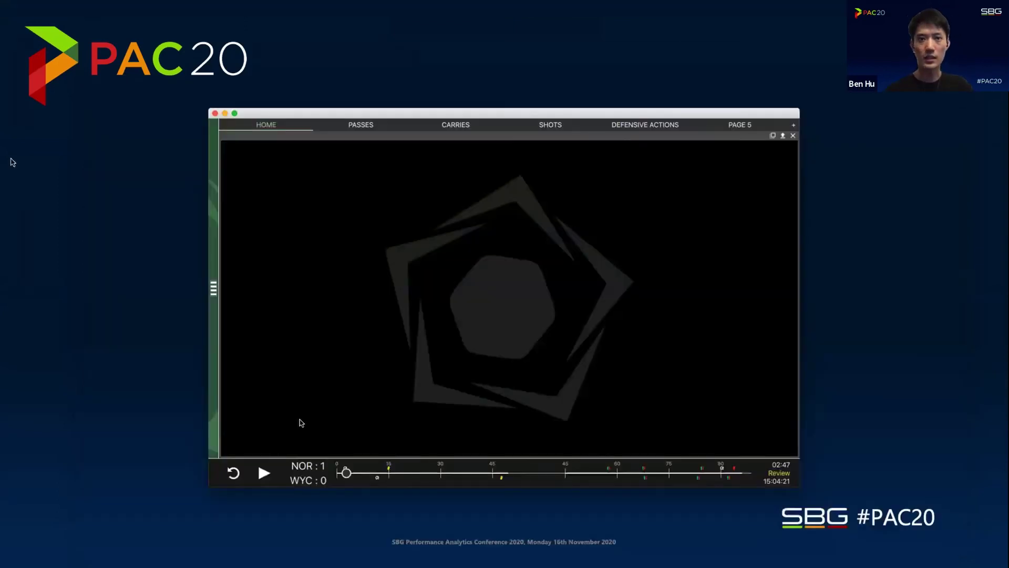